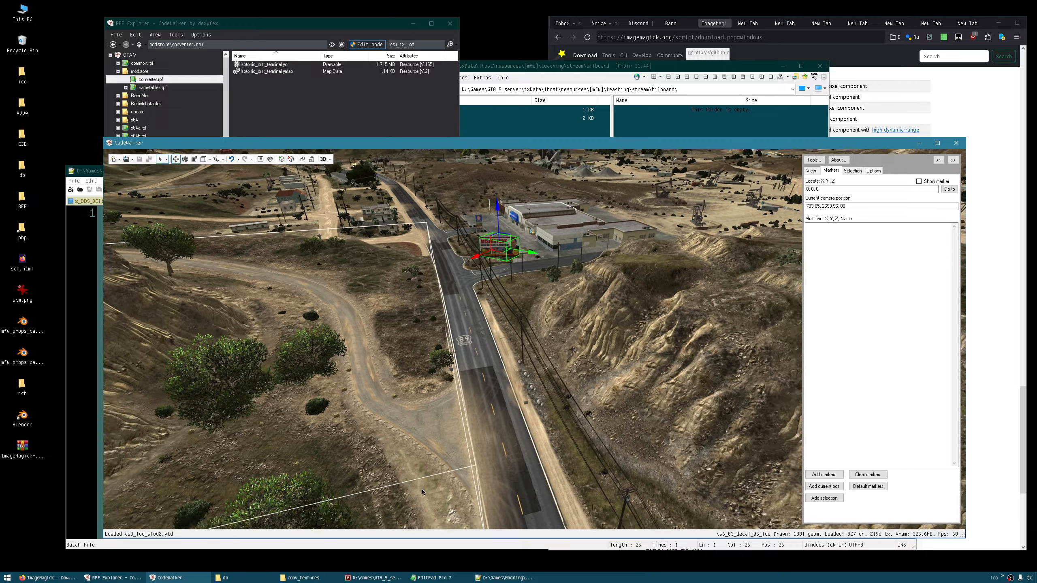
# Fly the world view along the road up to the Bill's Foreclosure Auctions billboard for a close look.
pyautogui.press('s')
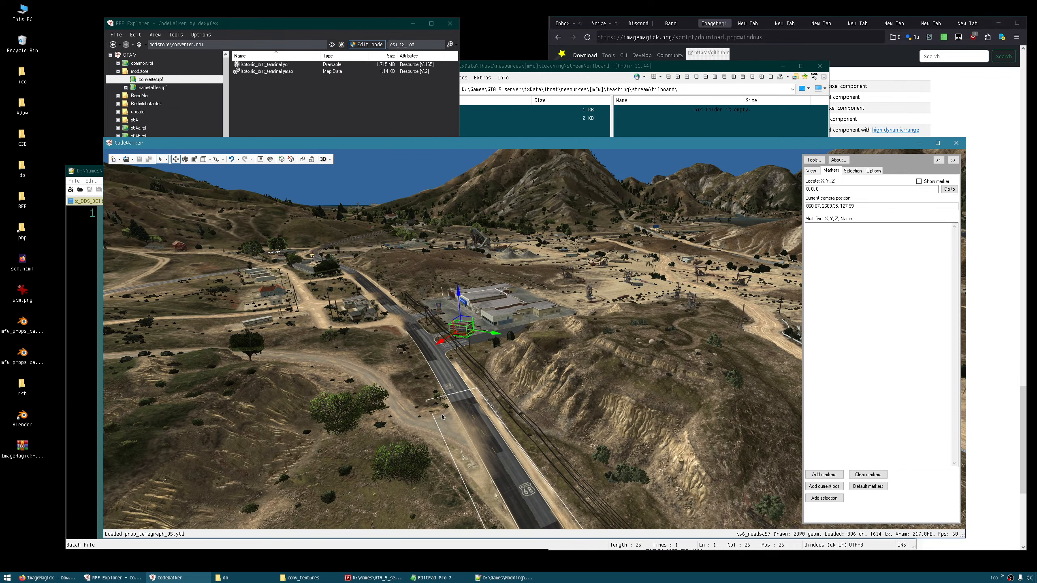
pyautogui.press('w')
pyautogui.moveTo(442, 414); pyautogui.dragTo(442, 422)
pyautogui.press('w')
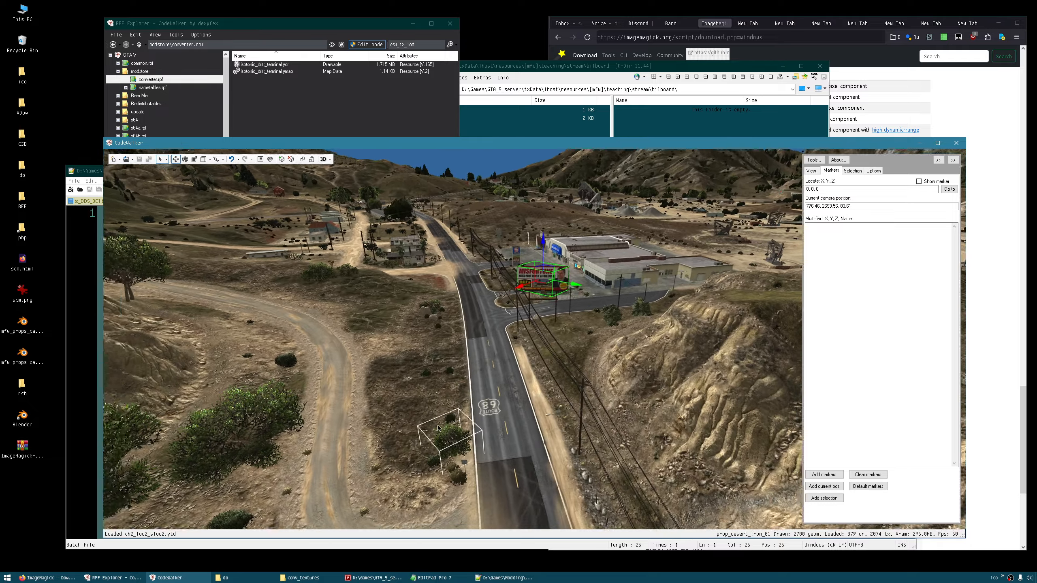
pyautogui.press('w')
pyautogui.moveTo(438, 426); pyautogui.dragTo(471, 394)
pyautogui.press('w')
pyautogui.press('w')
pyautogui.press('a')
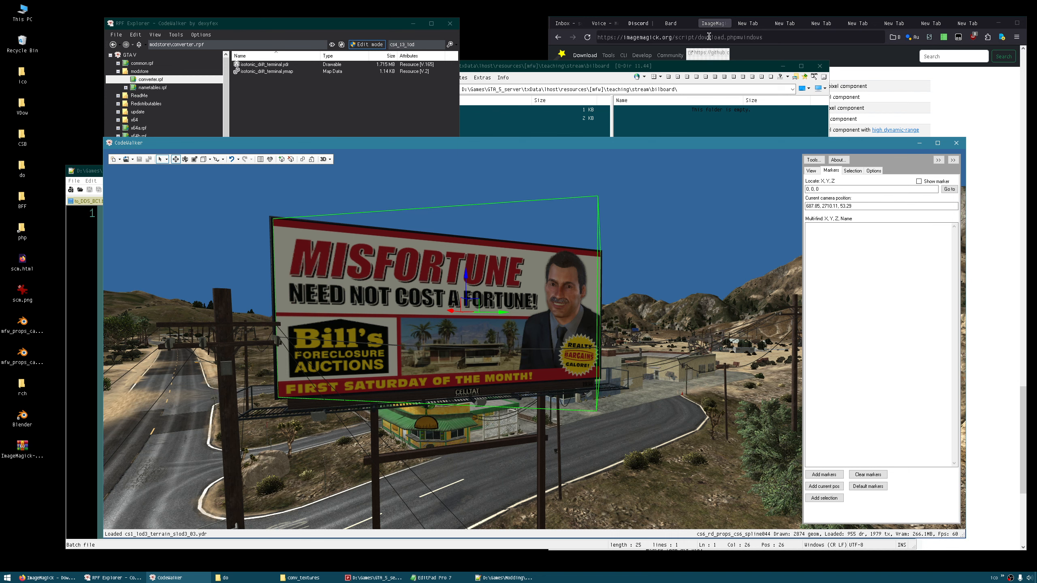
# Switch to the ImageMagick download page in the browser and highlight the description of the portable Q8 x64 zip.
pyautogui.click(714, 25)
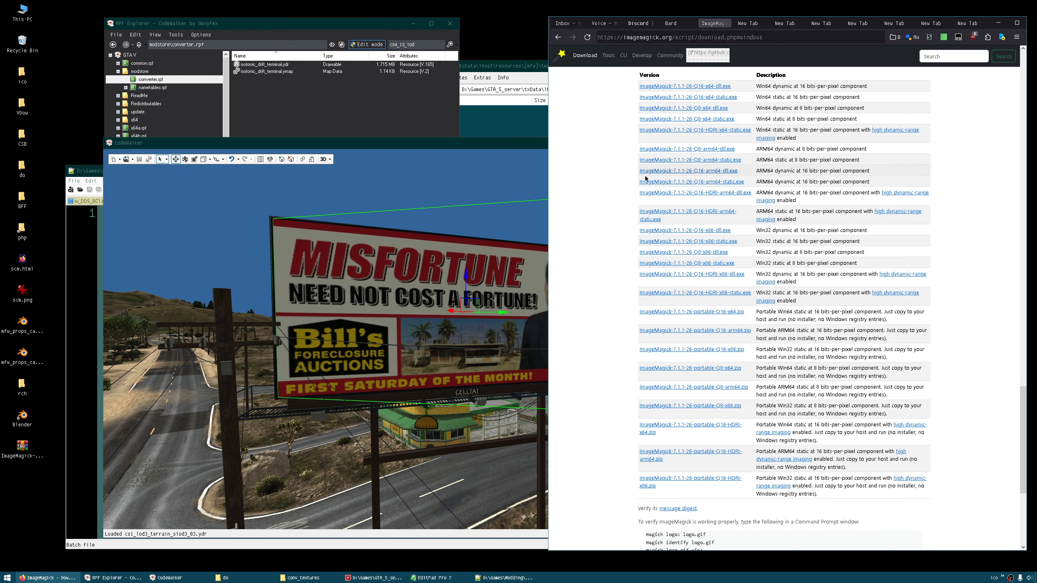
pyautogui.click(688, 36)
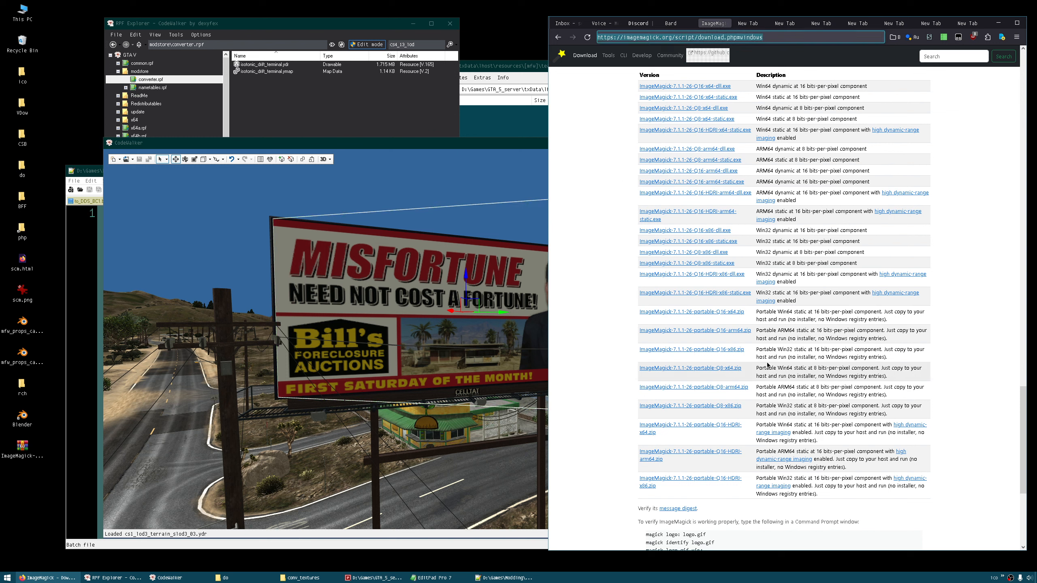
pyautogui.moveTo(893, 377); pyautogui.dragTo(758, 370)
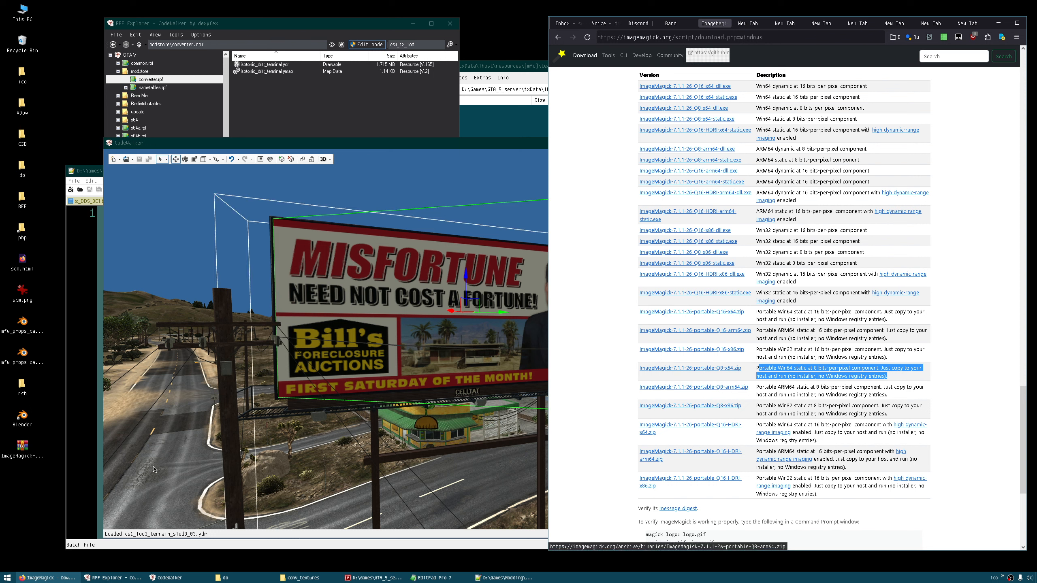
# Open the ImageMagick portable zip on the desktop and select convert.exe inside it.
pyautogui.click(23, 448)
pyautogui.doubleClick(23, 448)
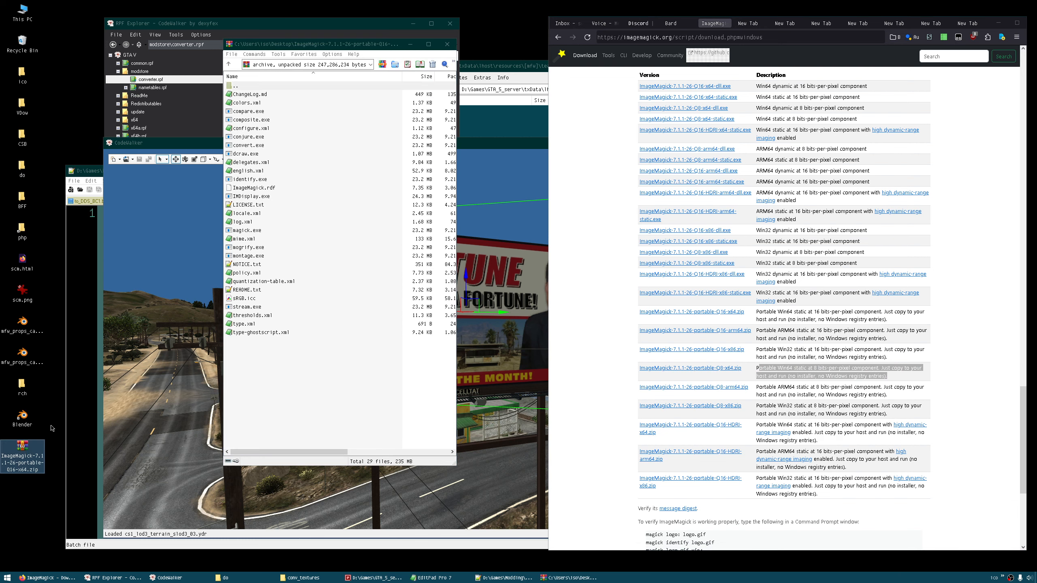
pyautogui.moveTo(317, 48); pyautogui.dragTo(139, 71)
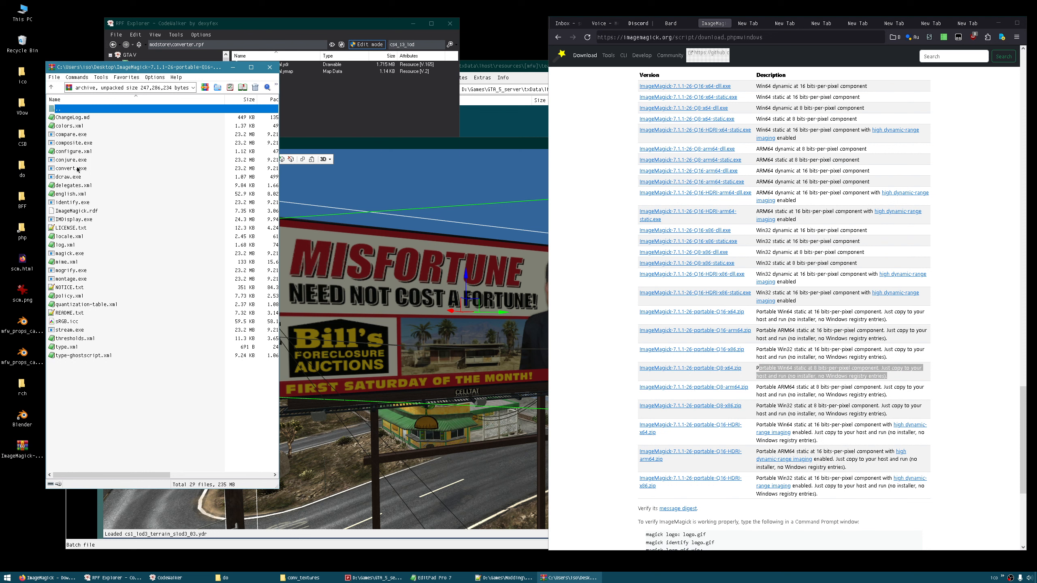
pyautogui.click(76, 152)
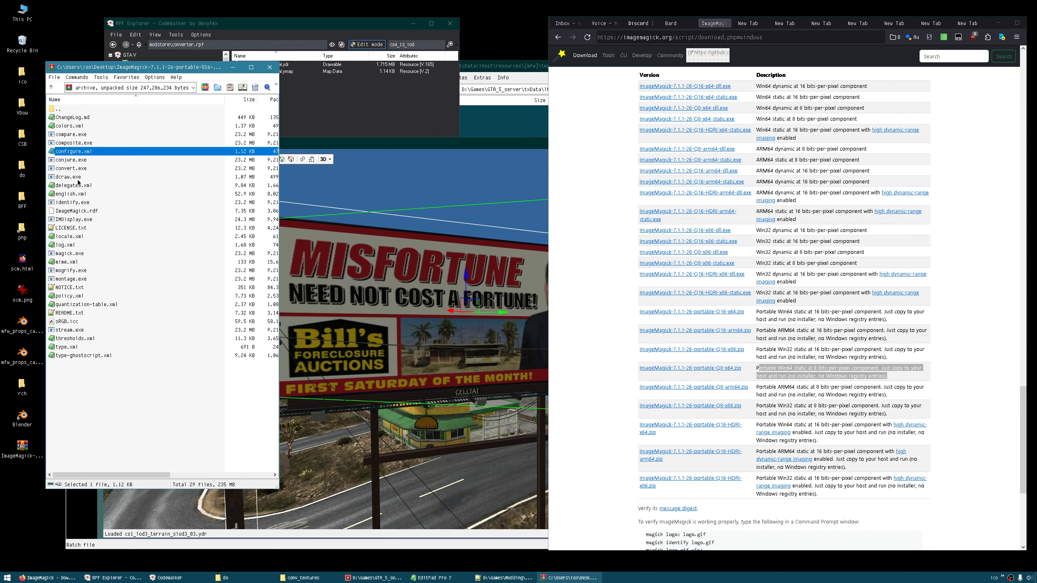
pyautogui.click(74, 143)
pyautogui.click(72, 136)
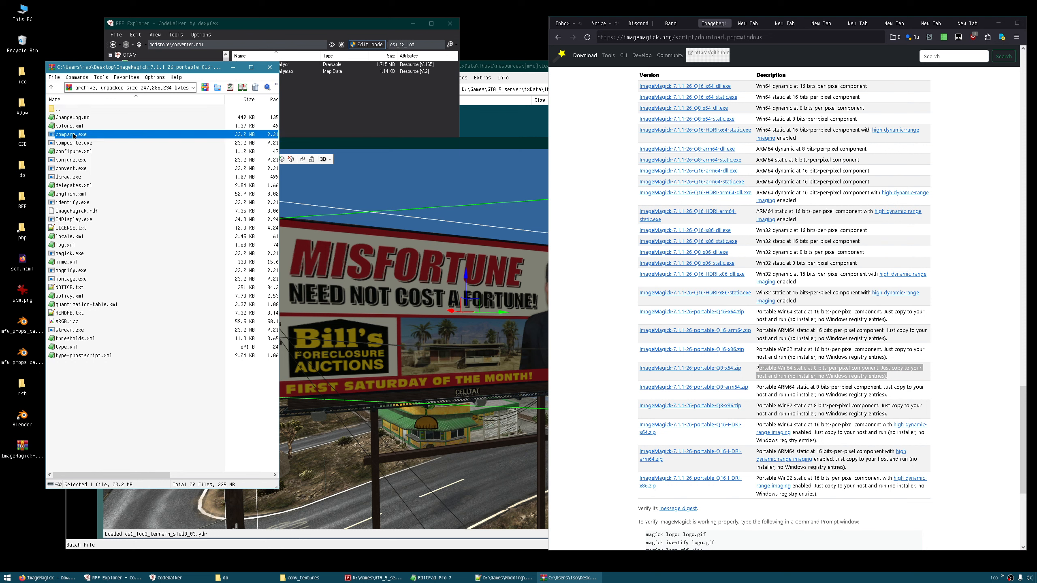
pyautogui.click(74, 172)
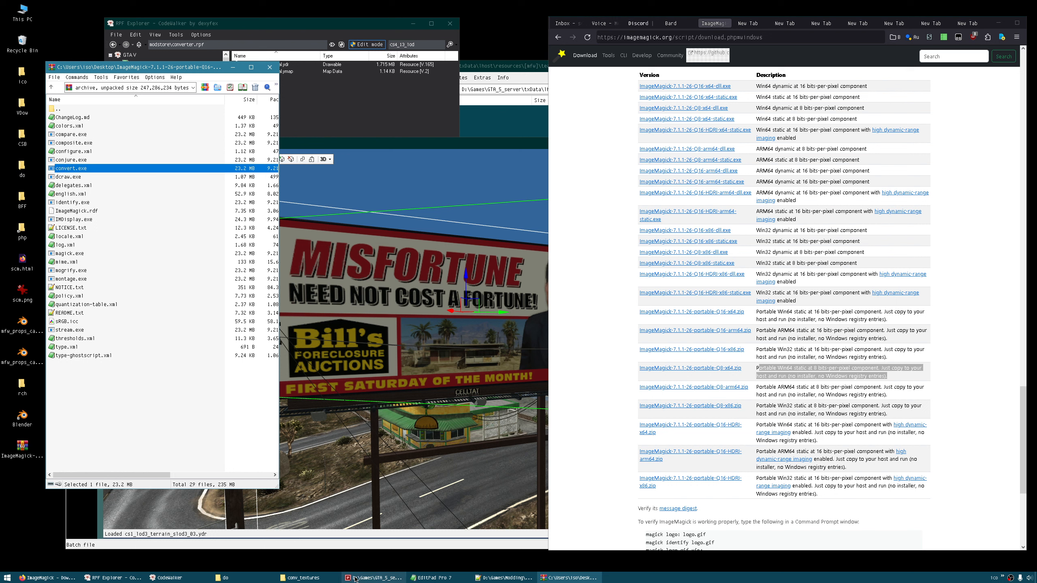
# Switch to the conv_textures folder in Q-Dir, try to copy convert.exe into it, and close the archive.
pyautogui.click(372, 578)
pyautogui.click(715, 442)
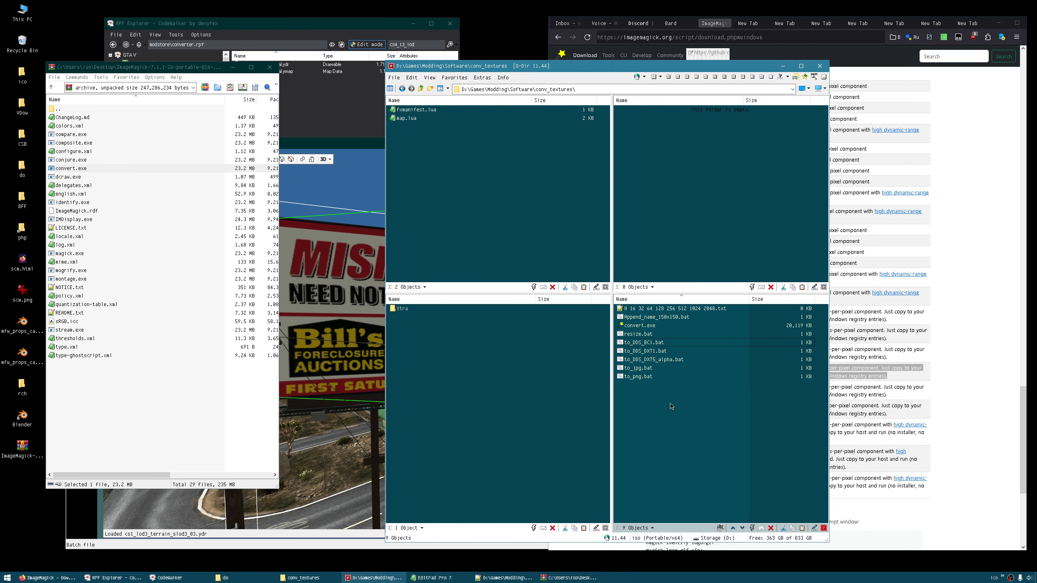
pyautogui.moveTo(62, 169); pyautogui.dragTo(647, 381)
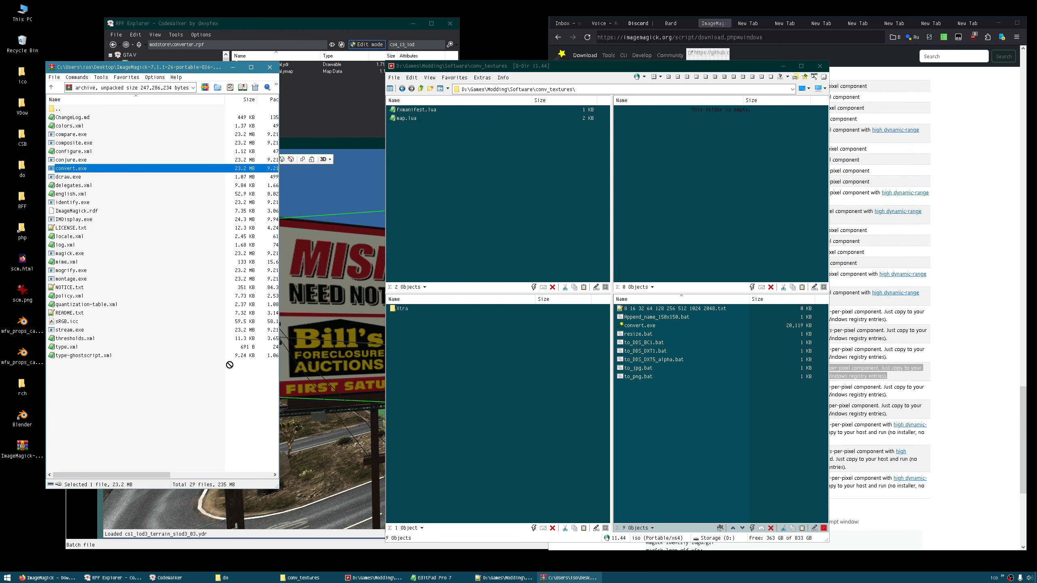
pyautogui.click(270, 67)
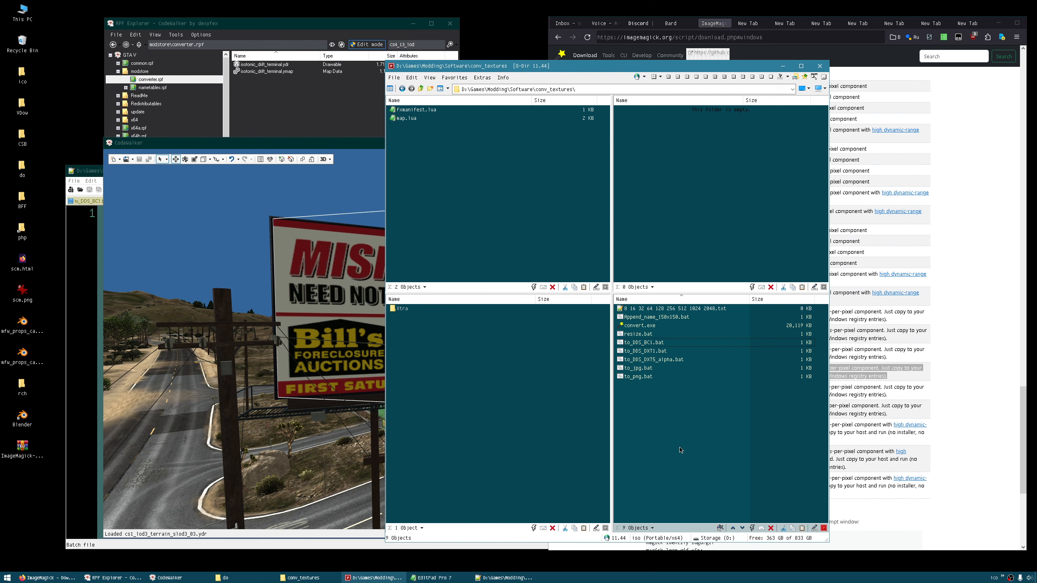
# Switch to CodeWalker and examine the current camera coordinates and the locate field for the billboard's surroundings.
pyautogui.click(327, 298)
pyautogui.moveTo(326, 297); pyautogui.dragTo(322, 284)
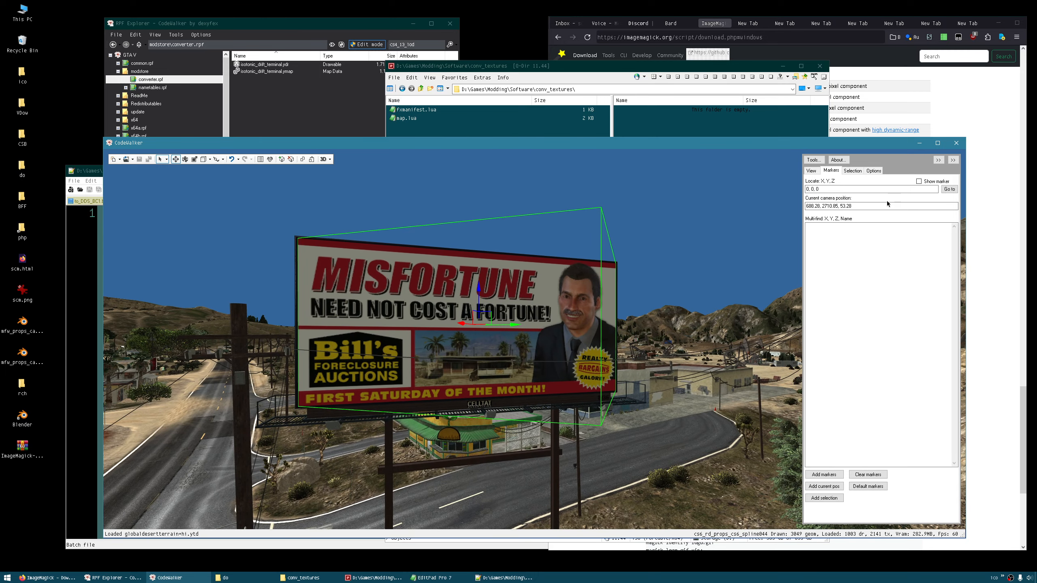
pyautogui.moveTo(805, 206); pyautogui.dragTo(863, 204)
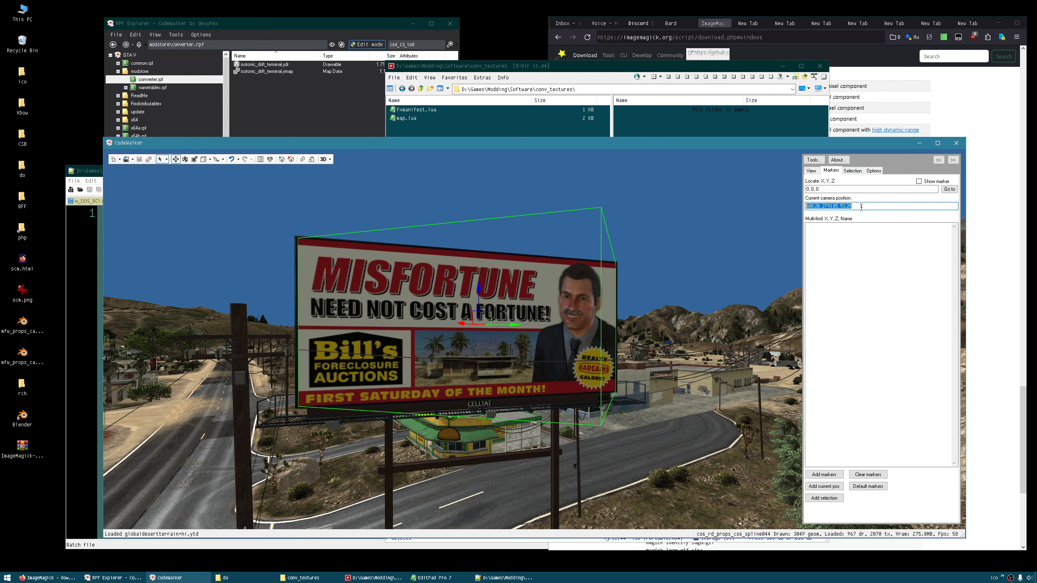
pyautogui.click(833, 189)
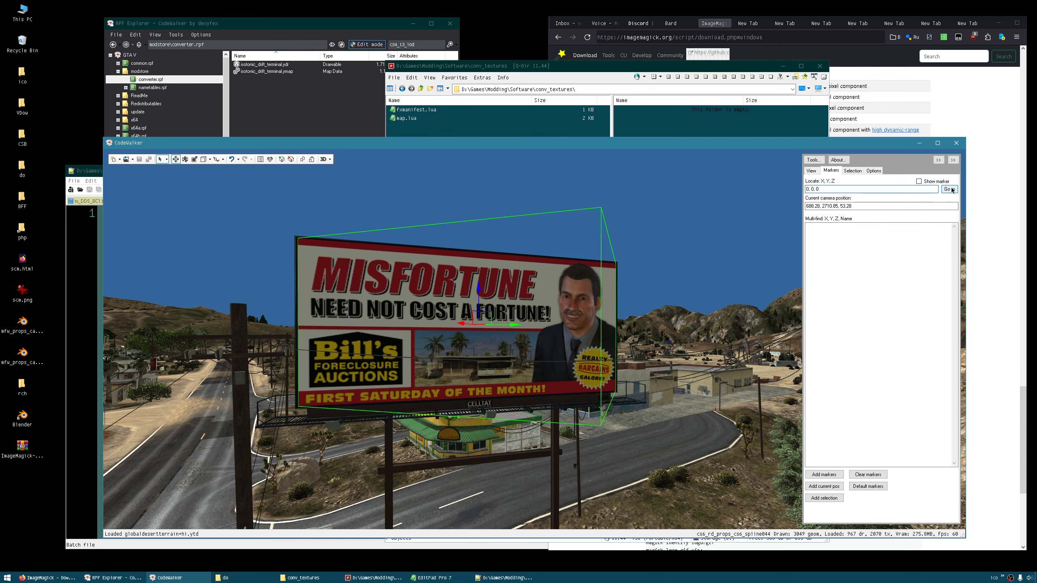
pyautogui.moveTo(889, 205); pyautogui.dragTo(788, 210)
pyautogui.moveTo(566, 331)
pyautogui.mouseDown()
pyautogui.moveTo(573, 297)
pyautogui.moveTo(574, 323)
pyautogui.mouseUp()
pyautogui.press('s')
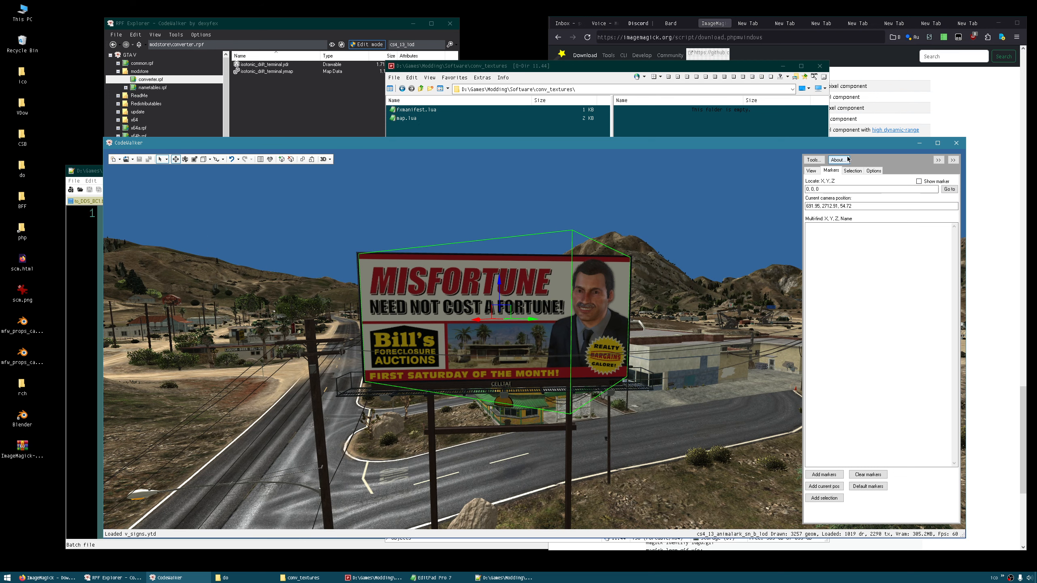
# Show the selection details of the Misfortune billboard and move its panel straight up off the support frame.
pyautogui.click(850, 171)
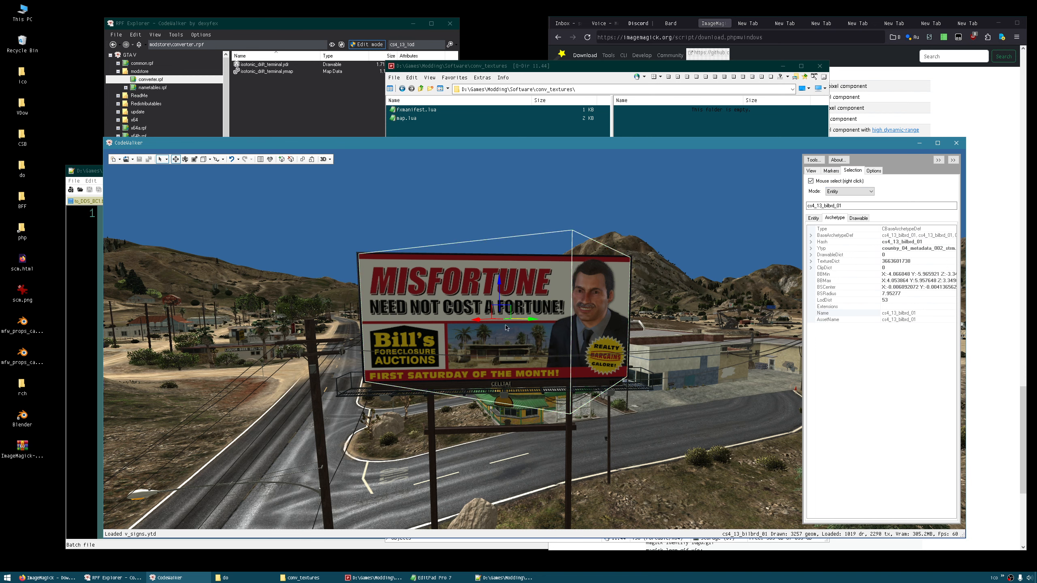
pyautogui.moveTo(249, 355); pyautogui.dragTo(275, 357)
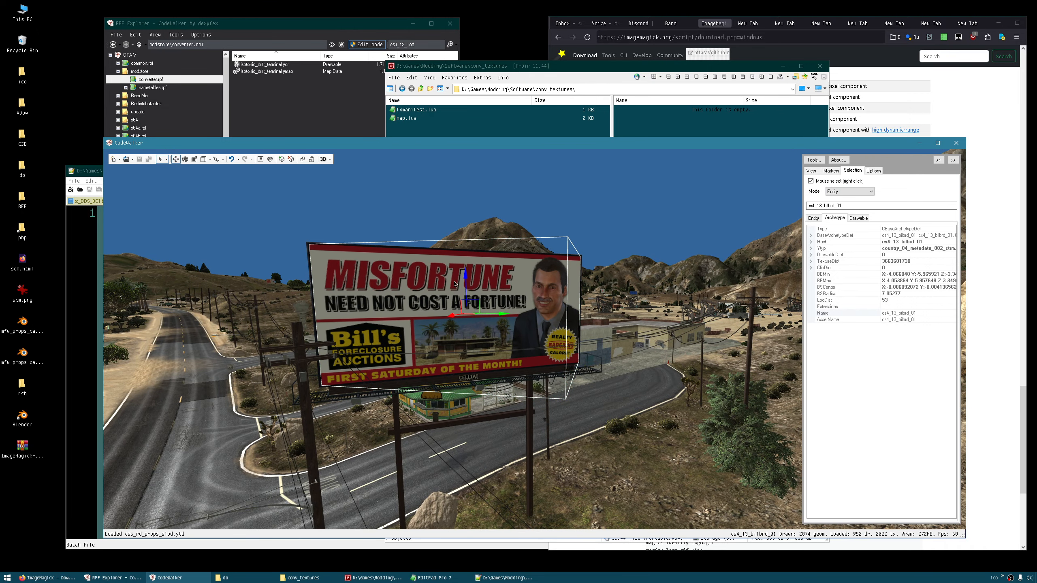
pyautogui.moveTo(659, 327); pyautogui.dragTo(643, 353)
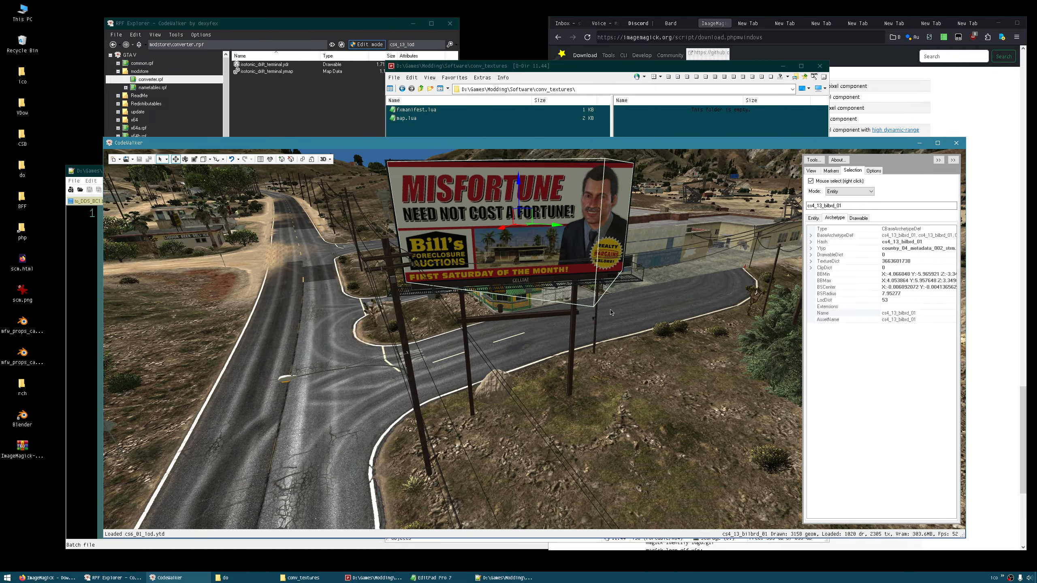
pyautogui.moveTo(513, 385); pyautogui.dragTo(491, 318)
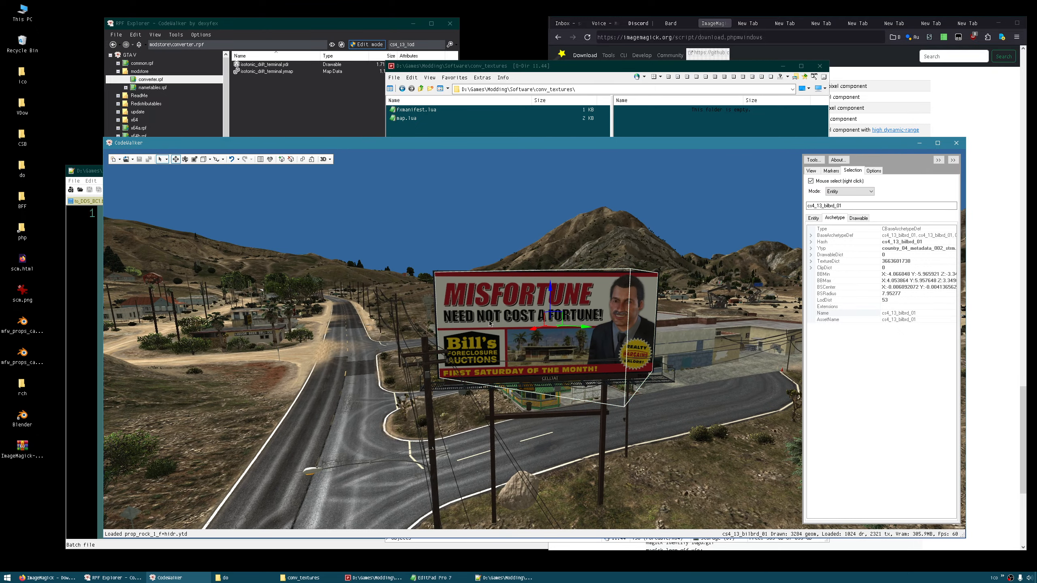
pyautogui.moveTo(562, 311); pyautogui.dragTo(562, 215)
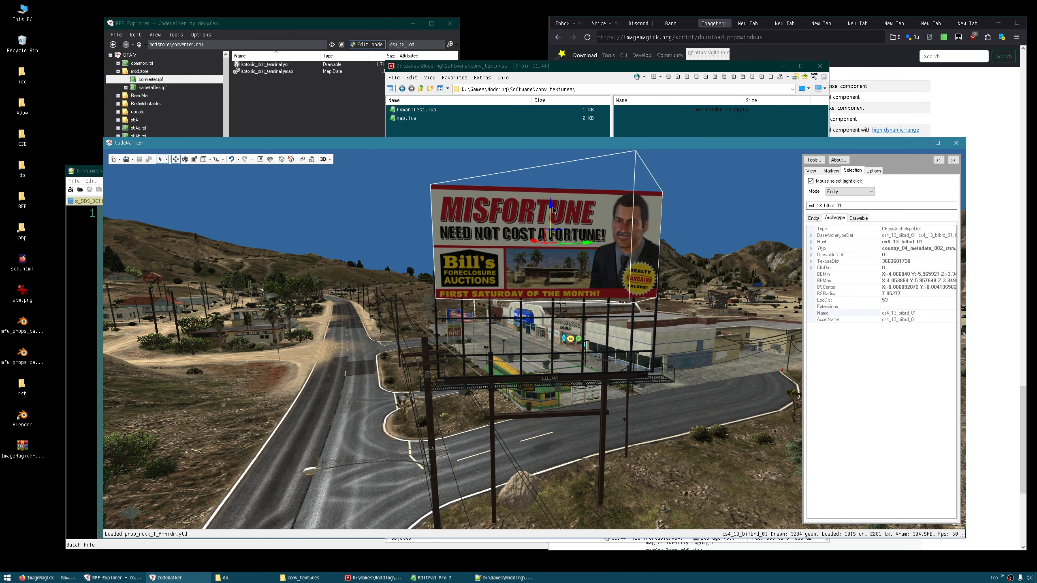
# Copy the selected billboard's name, cs4_13_bilbrd_01, and search for it in RPF Explorer.
pyautogui.doubleClick(840, 205)
pyautogui.hotkey('ctrl', 'c')
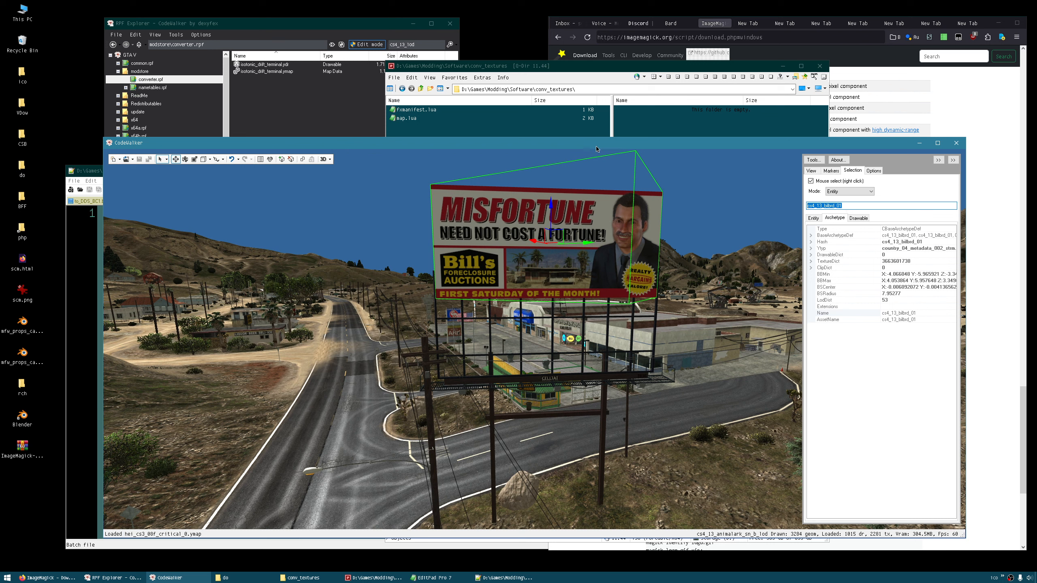
pyautogui.click(289, 104)
pyautogui.doubleClick(425, 44)
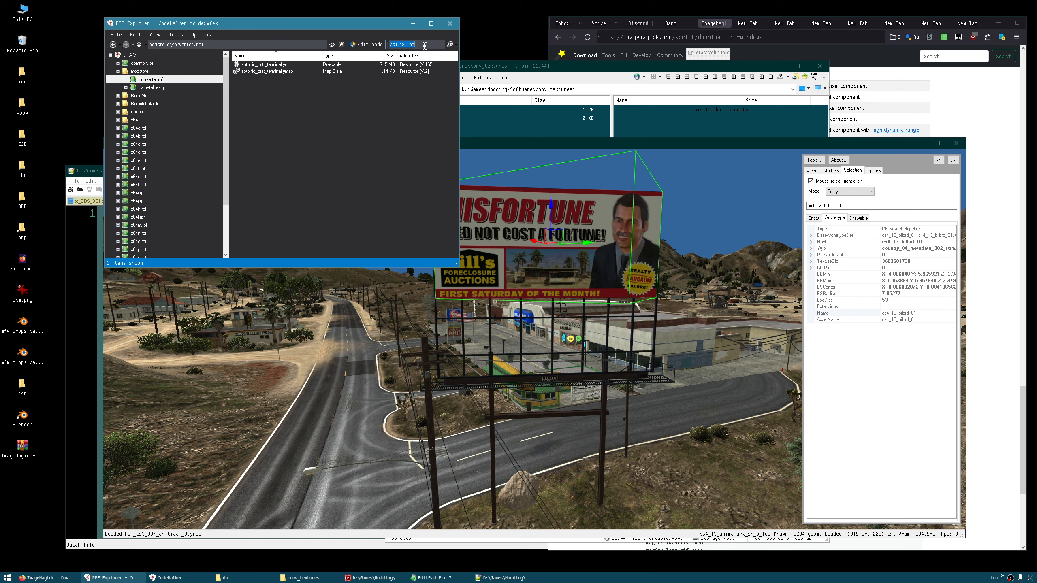
pyautogui.hotkey('ctrl', 'v')
pyautogui.moveTo(105, 18); pyautogui.dragTo(54, 21)
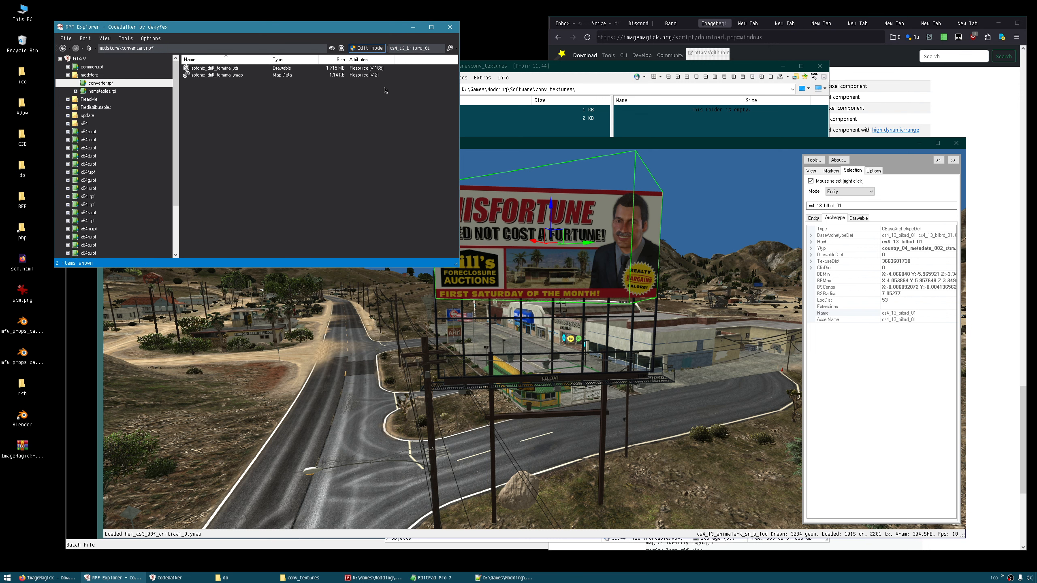
pyautogui.doubleClick(436, 49)
pyautogui.press('Return')
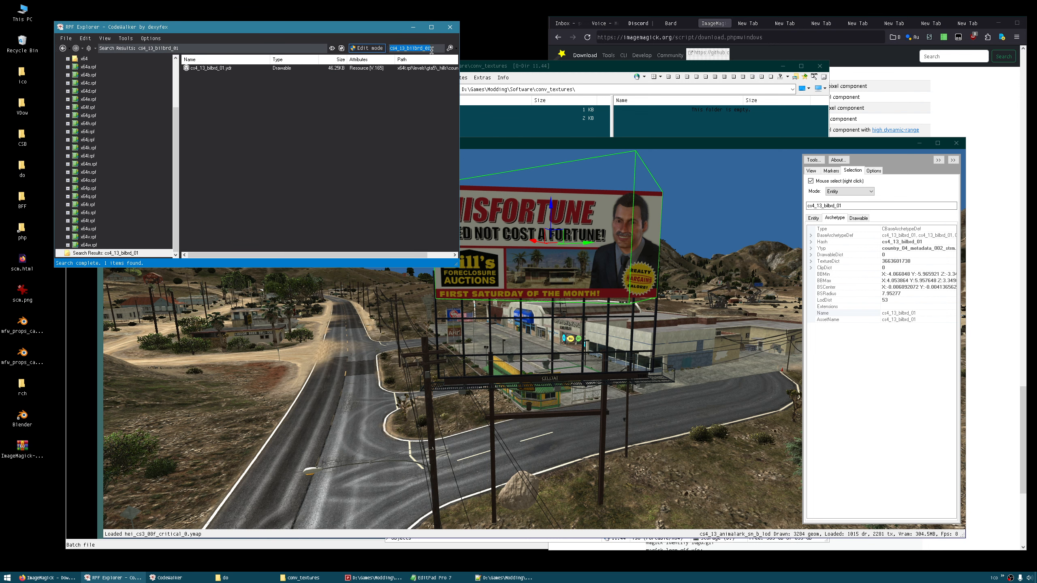
# Open cs4_13_bilbrd_01.ydr in the model viewer and inspect the billboard from several angles.
pyautogui.doubleClick(211, 67)
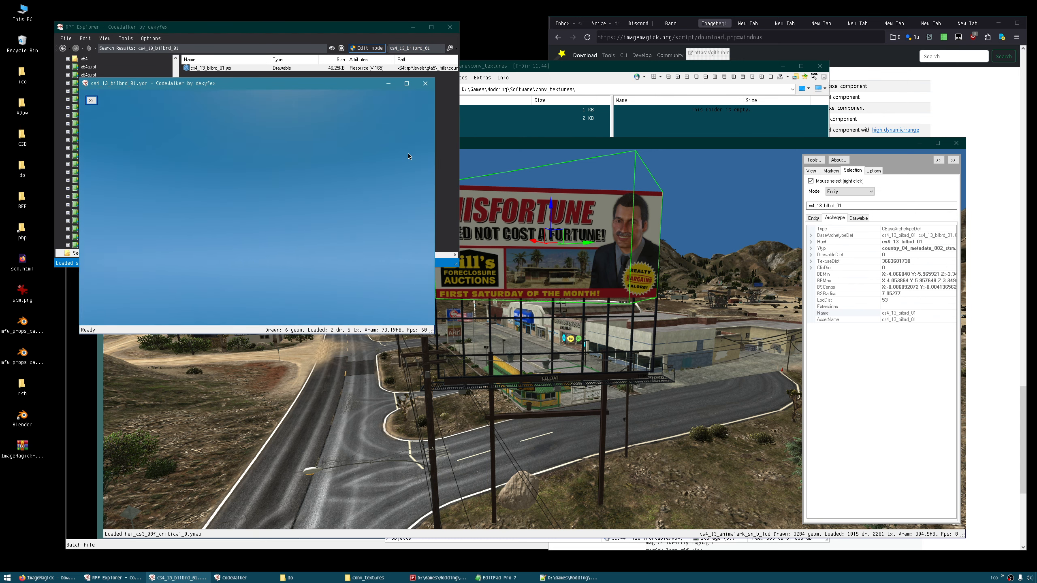
pyautogui.moveTo(531, 177); pyautogui.dragTo(557, 221)
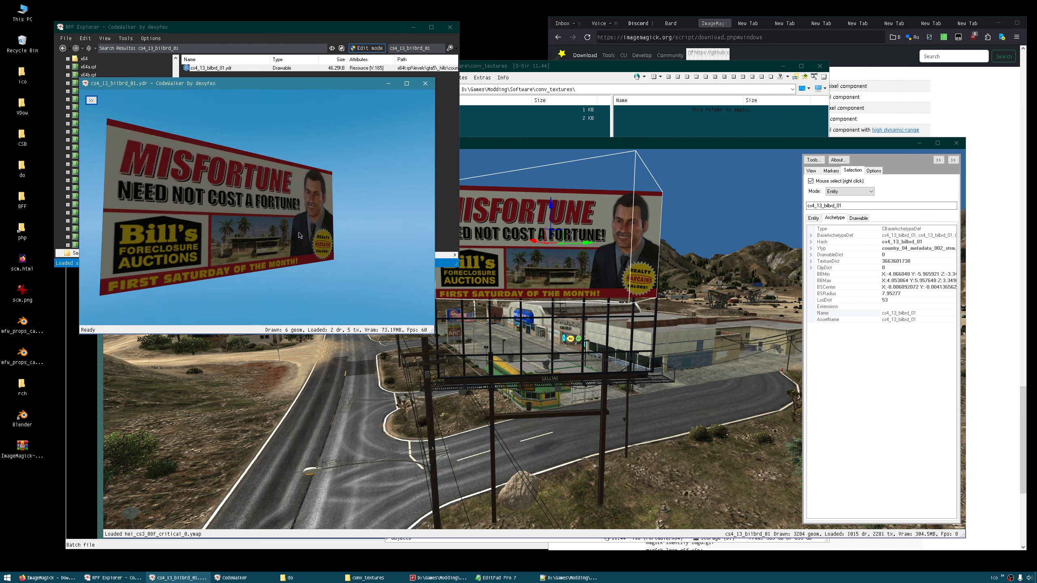
pyautogui.scroll(-5, 294, 234)
pyautogui.scroll(-3, 291, 230)
pyautogui.scroll(6, 290, 230)
pyautogui.moveTo(292, 233); pyautogui.dragTo(236, 224)
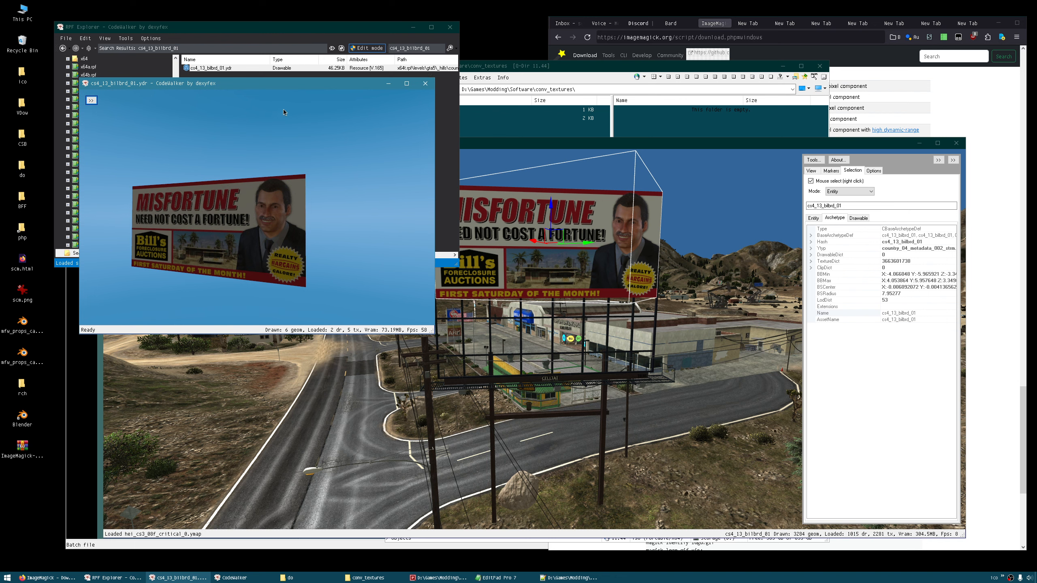
# Export cs4_13_bilbrd_01.ydr as XML into the desktop folder "do".
pyautogui.rightClick(222, 68)
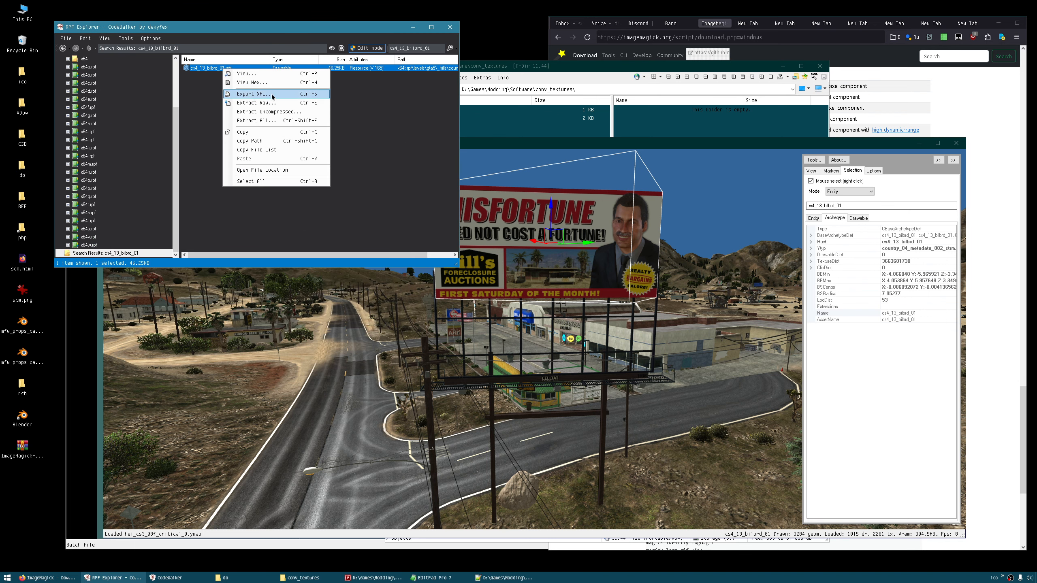
pyautogui.click(253, 94)
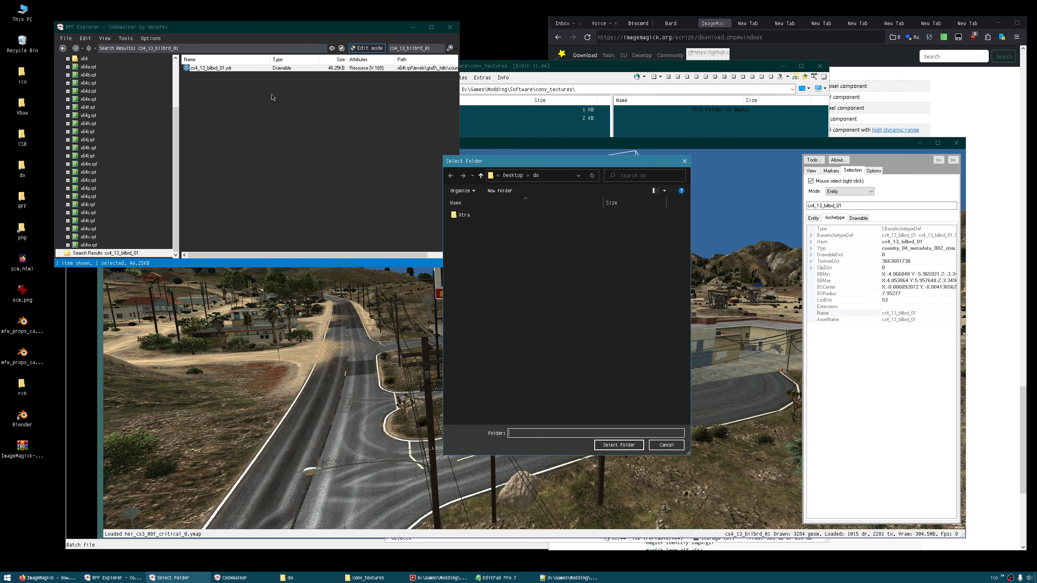
pyautogui.click(619, 445)
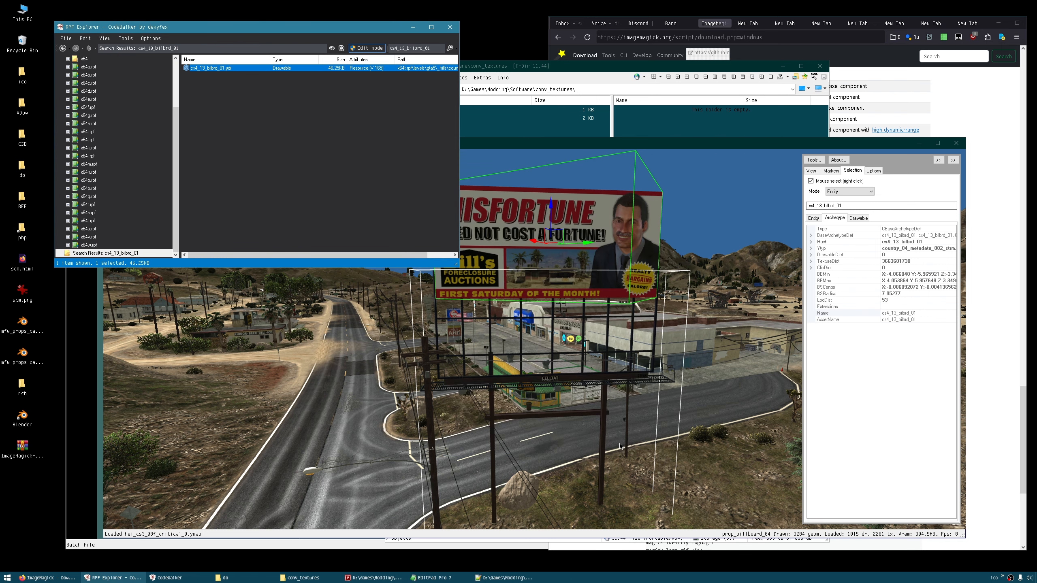
# Switch to Q-Dir, open the exported cs4_13_bilbrd_01 folder, and view its foreclosure billboard DDS texture.
pyautogui.click(358, 579)
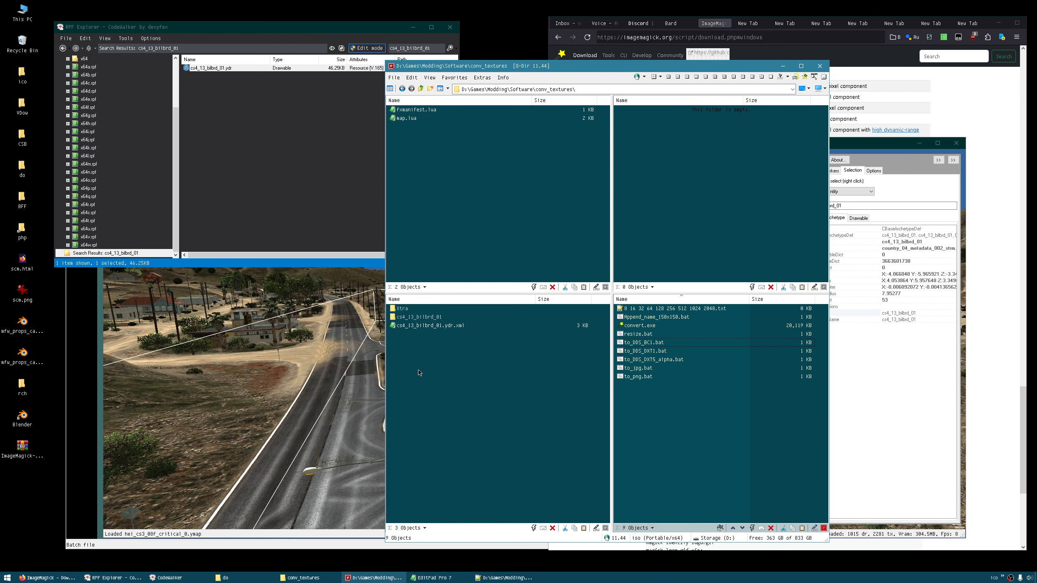
pyautogui.doubleClick(433, 319)
pyautogui.click(424, 310)
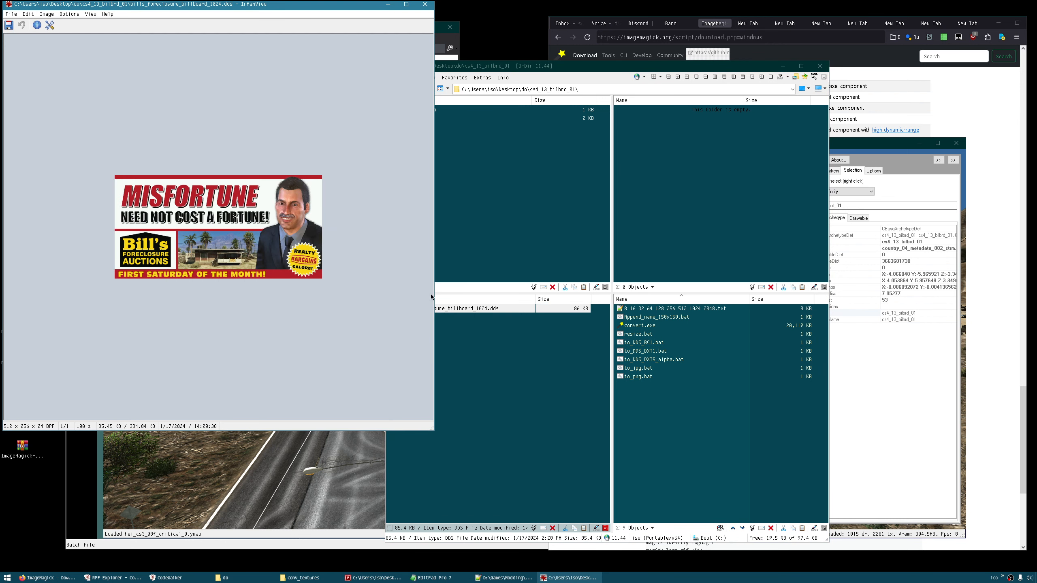
# Close the texture preview and copy bills_foreclosure_billboard_1024.dds into the conv_textures folder.
pyautogui.click(425, 4)
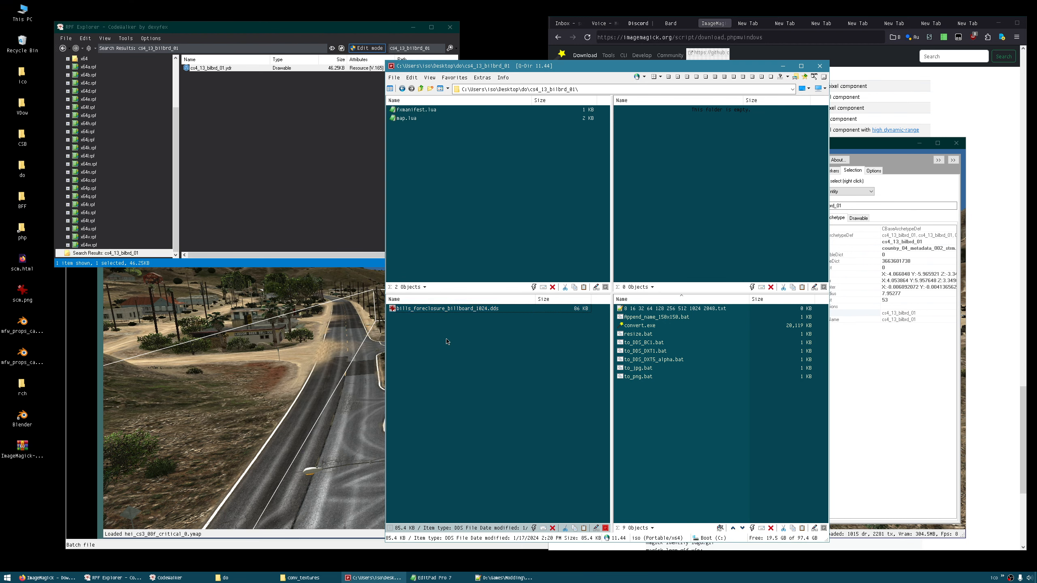
pyautogui.click(434, 310)
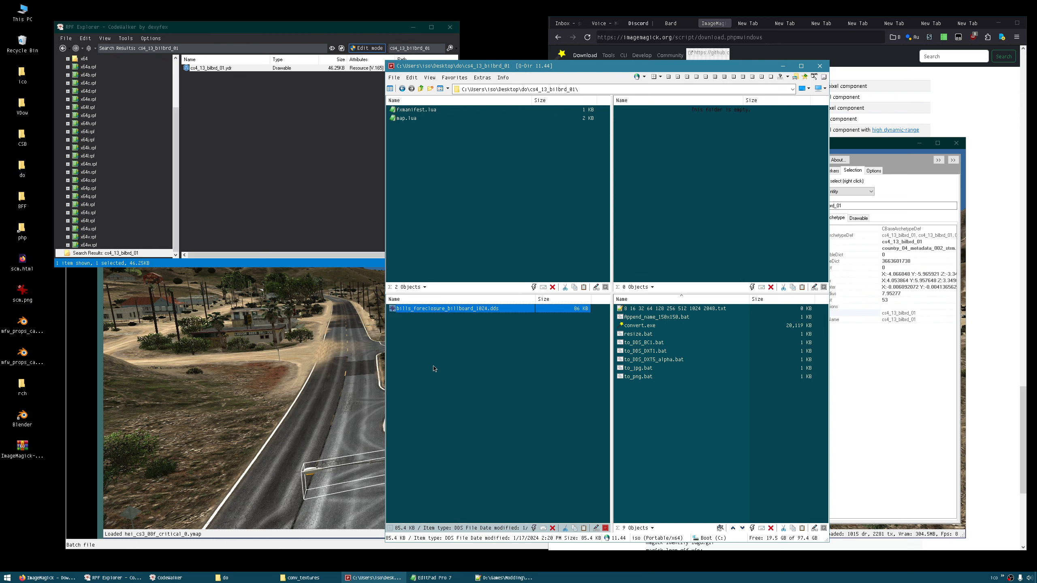
pyautogui.click(660, 439)
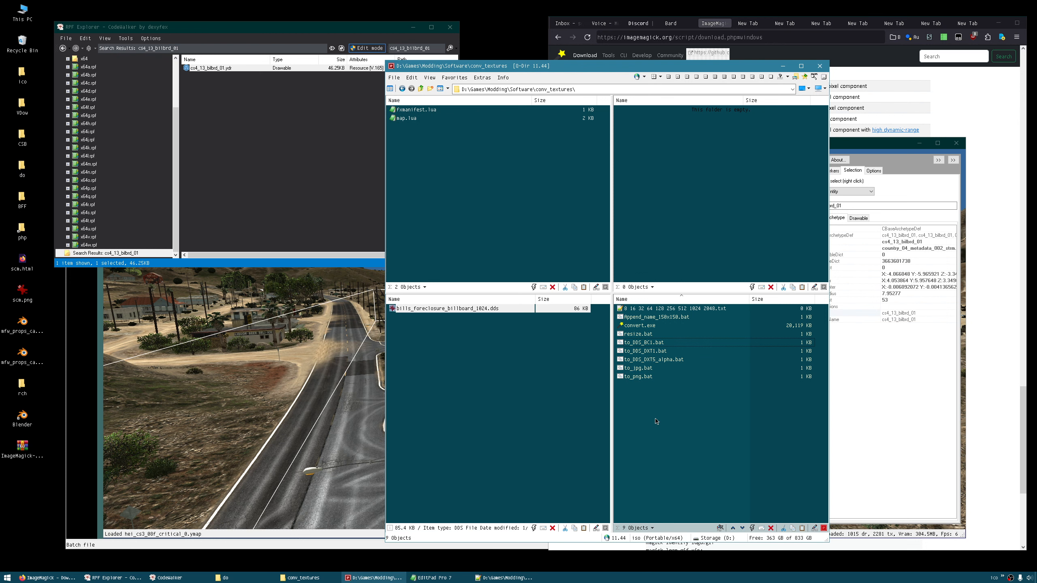
pyautogui.hotkey('ctrl', 'v')
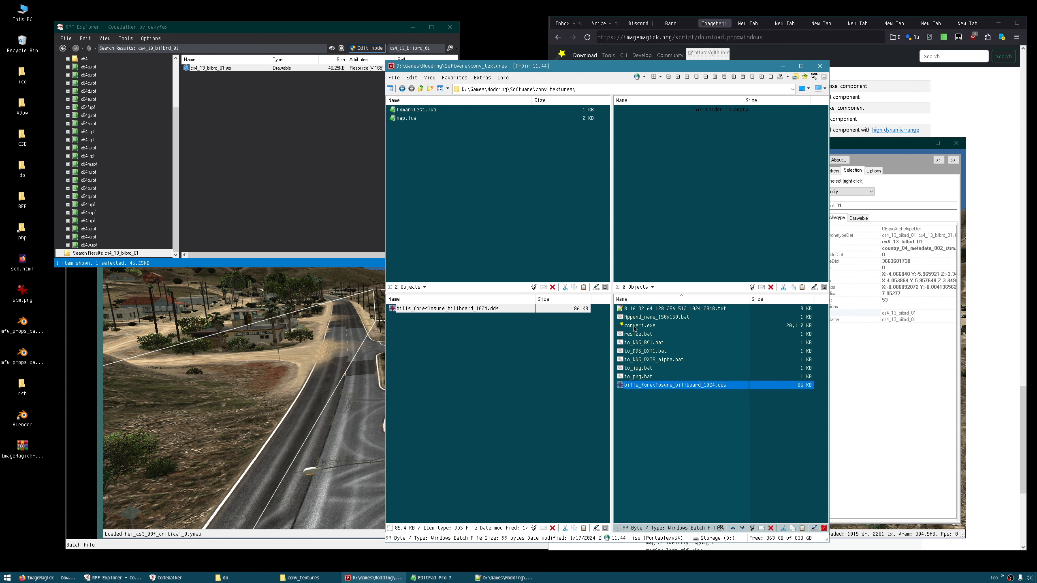
pyautogui.click(644, 330)
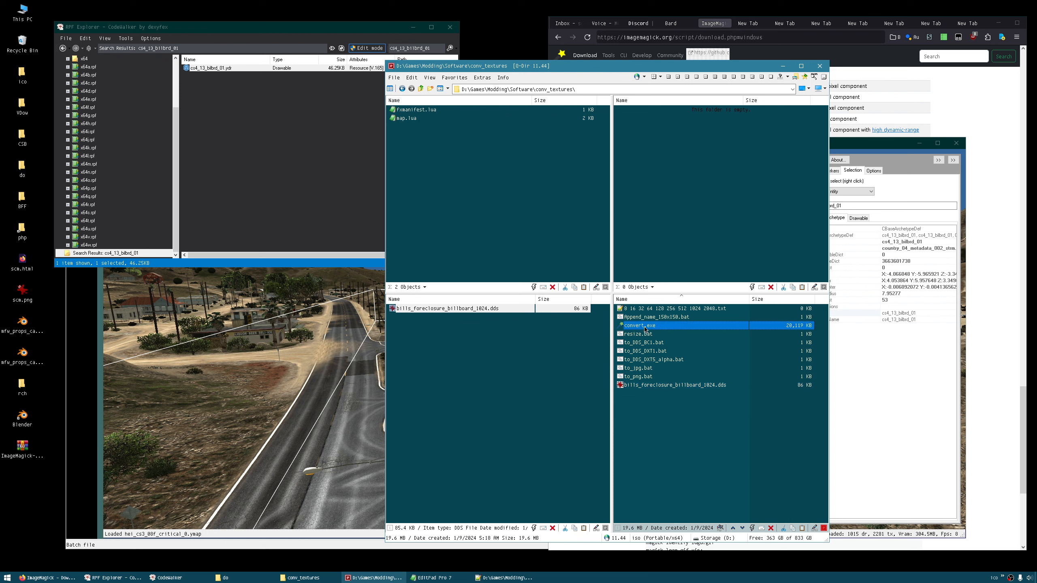
pyautogui.click(635, 448)
pyautogui.rightClick(644, 421)
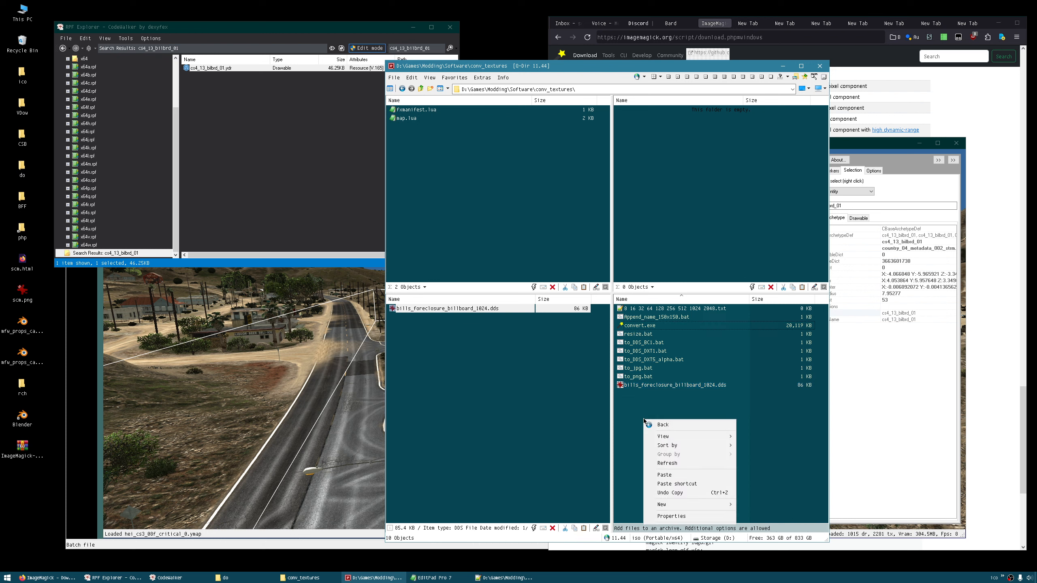
pyautogui.click(625, 409)
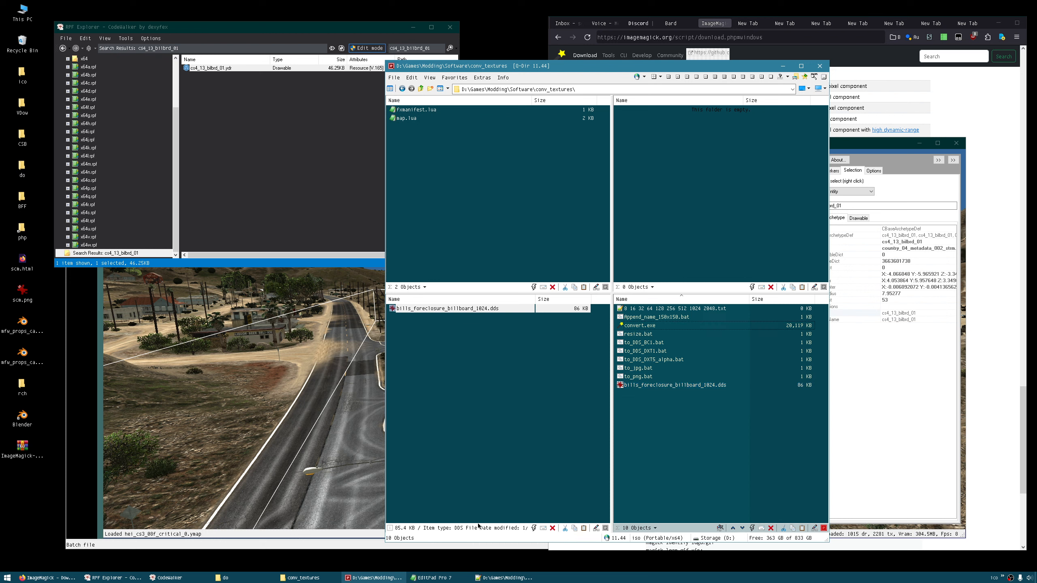
# Switch to Notepad++ and examine the convert command in to_png.bat.
pyautogui.click(488, 578)
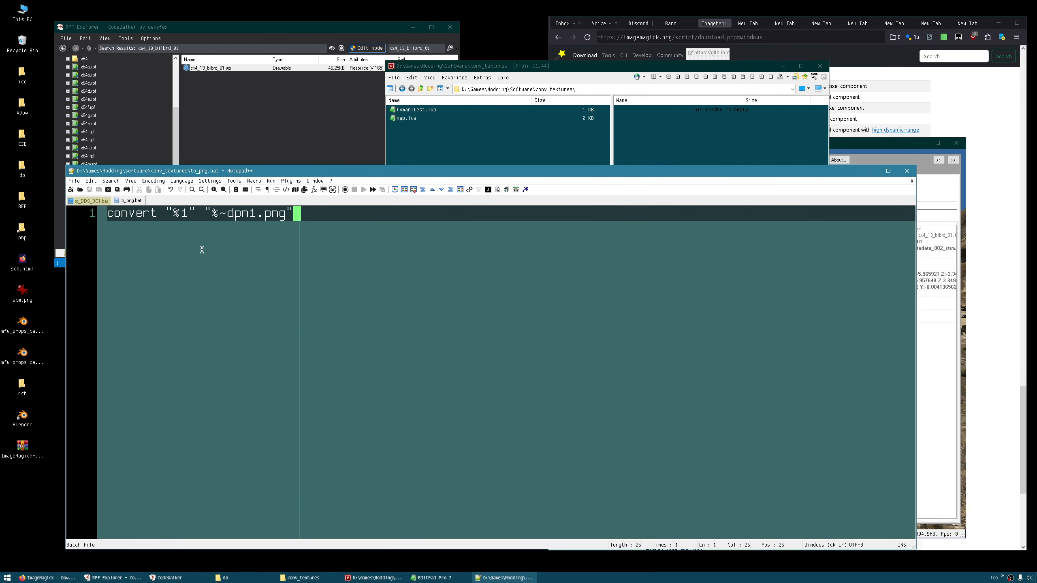